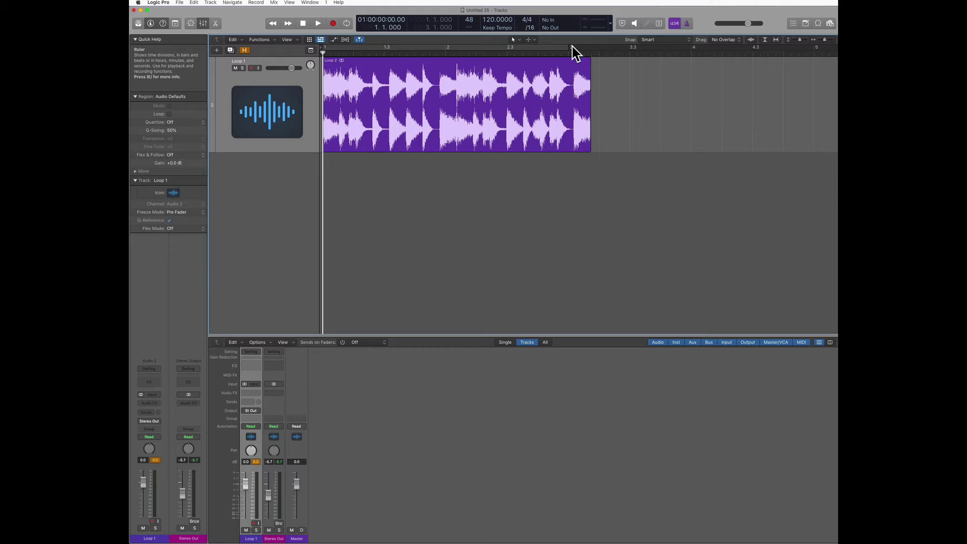
# - Play the loop, then set a bar 1–3 cycle range and select the Loop 2 region
pyautogui.press('space')
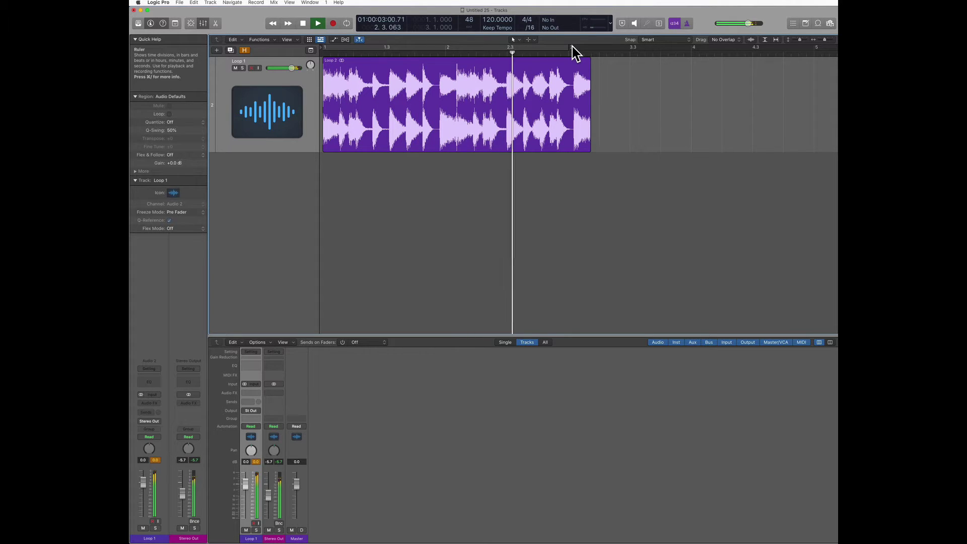
pyautogui.press('space')
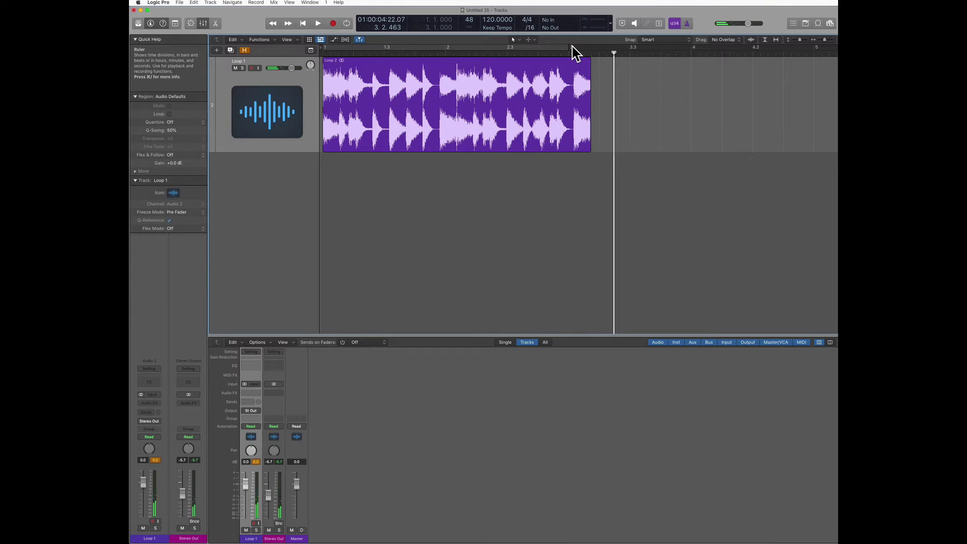
pyautogui.moveTo(569, 46); pyautogui.dragTo(330, 47)
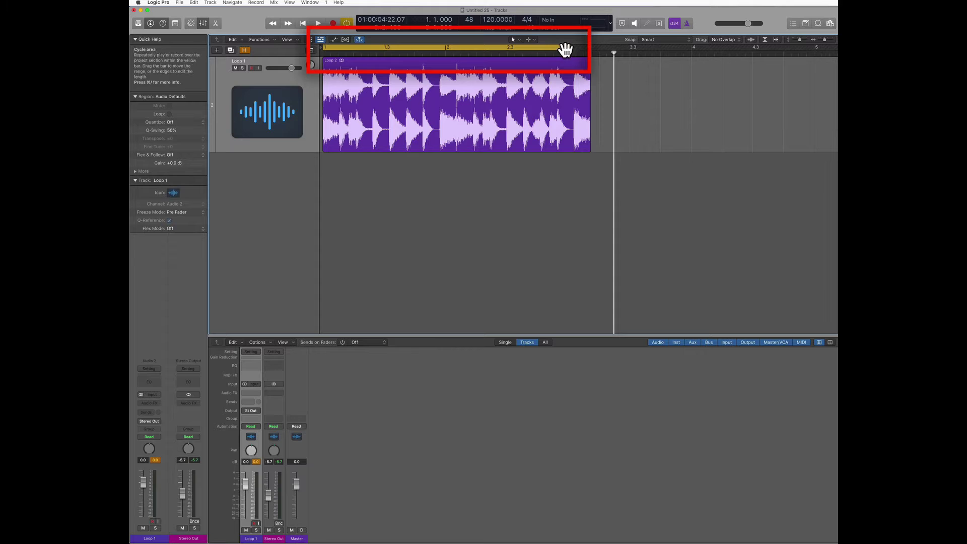
pyautogui.click(360, 67)
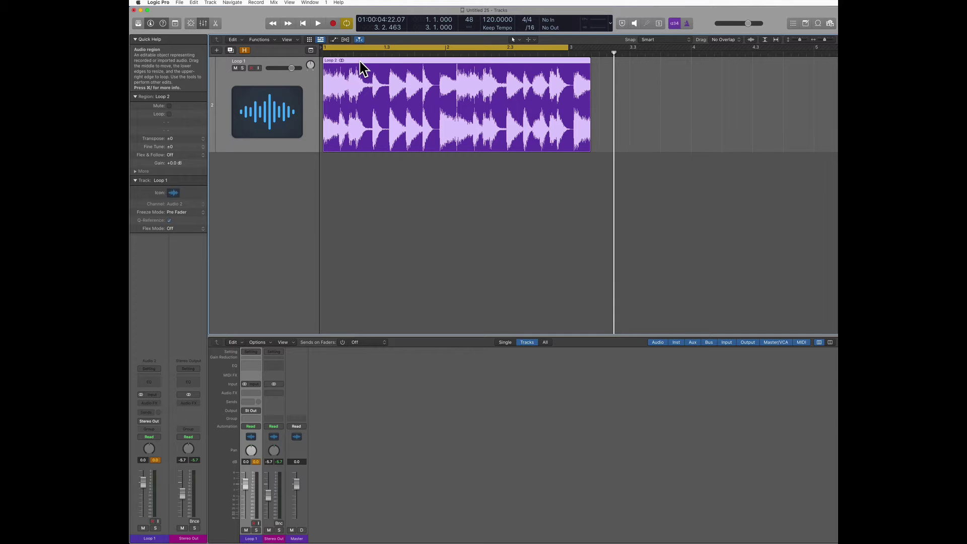
# - Time-stretch the Loop 2 region to the locators so it ends exactly at bar 3
pyautogui.click(233, 40)
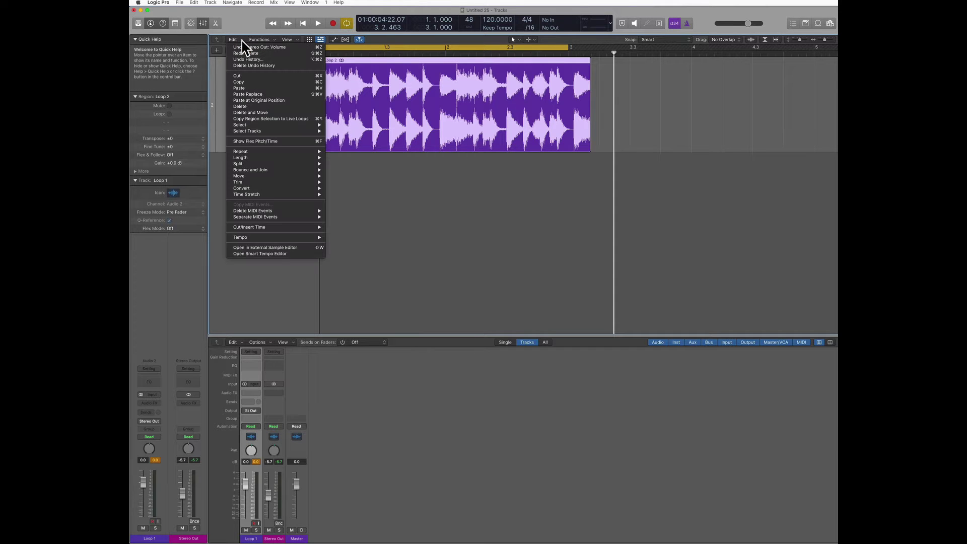
pyautogui.moveTo(317, 194)
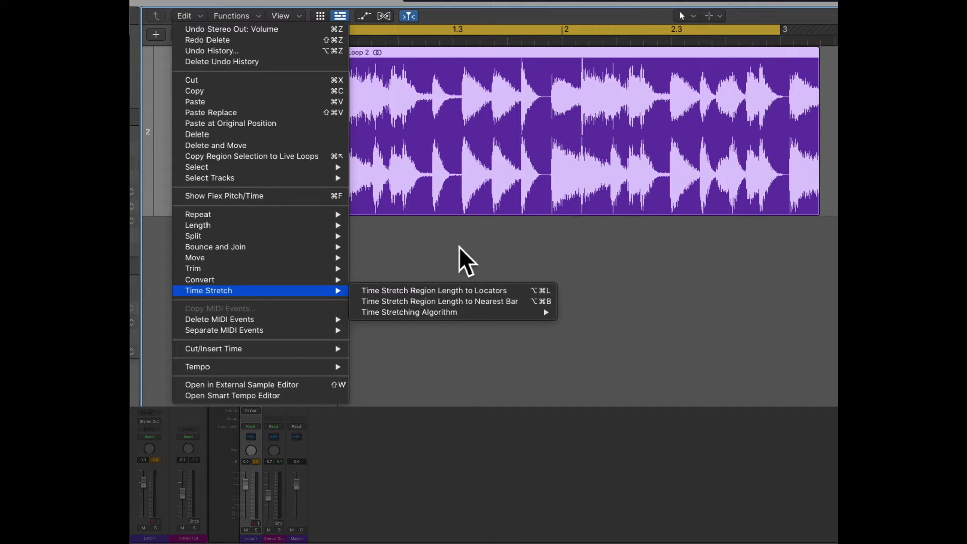
pyautogui.click(443, 289)
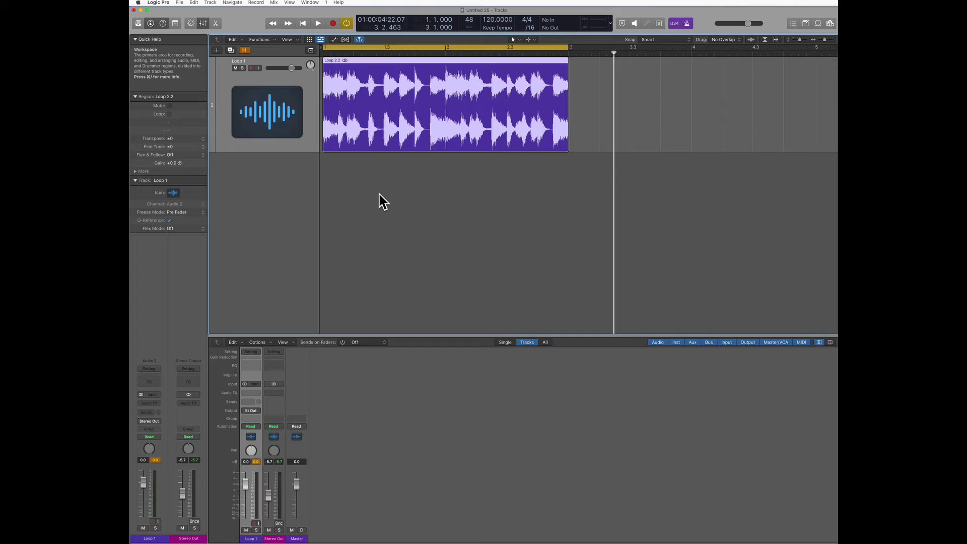
pyautogui.press('space')
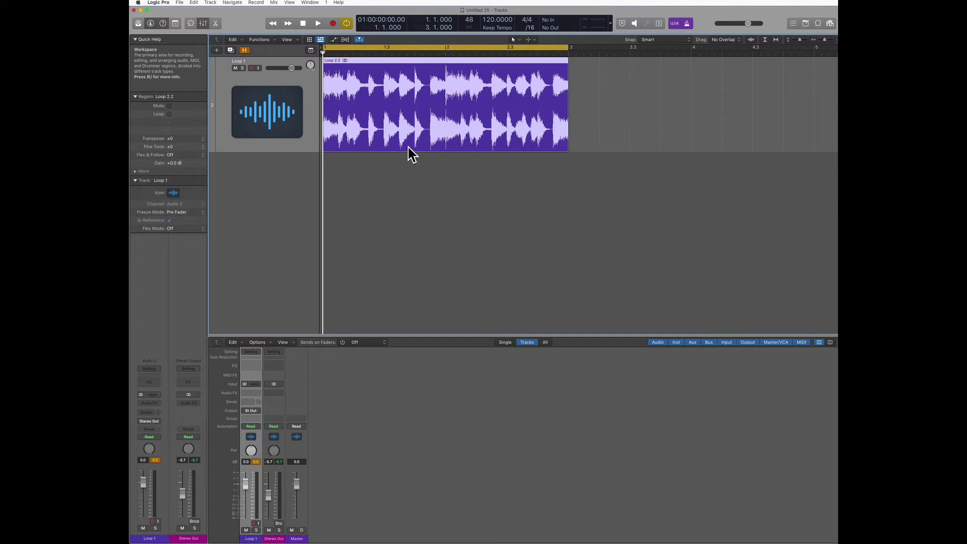
pyautogui.press('space')
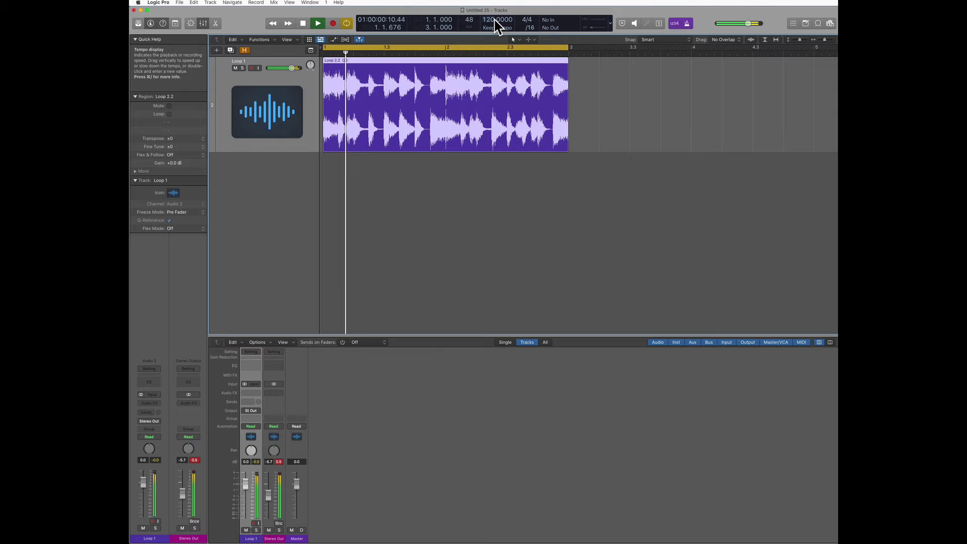
pyautogui.press('space')
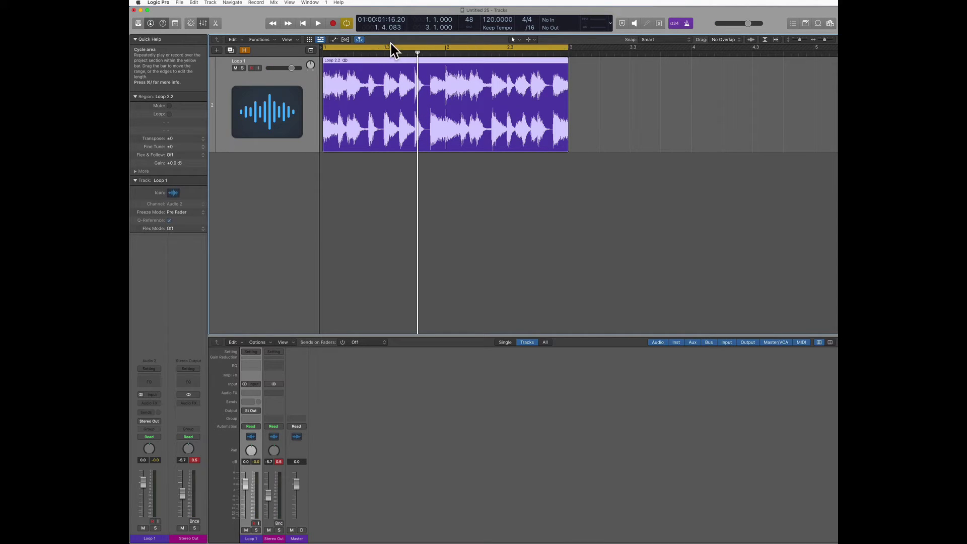
# - Open the Edit menu and dismiss it without applying any command
pyautogui.click(236, 41)
pyautogui.moveTo(265, 193)
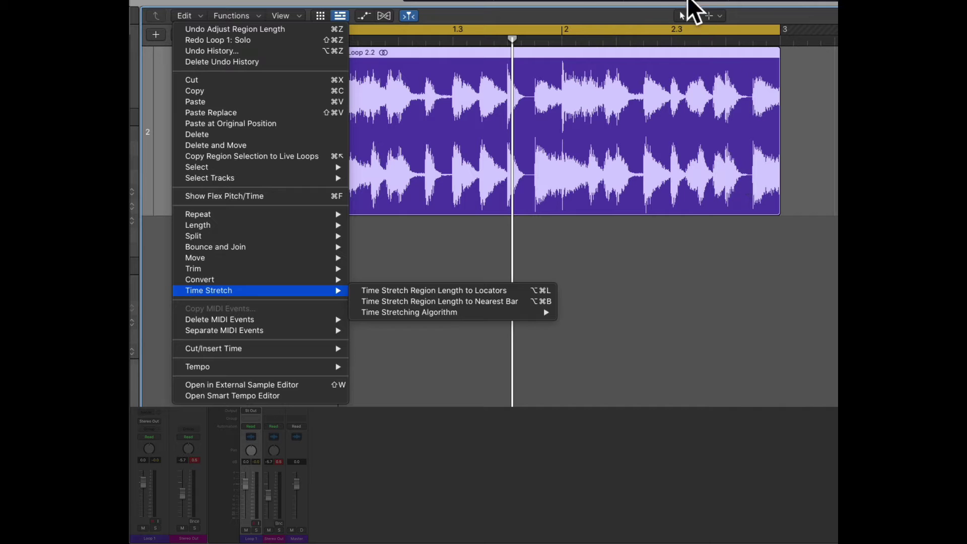
pyautogui.click(663, 291)
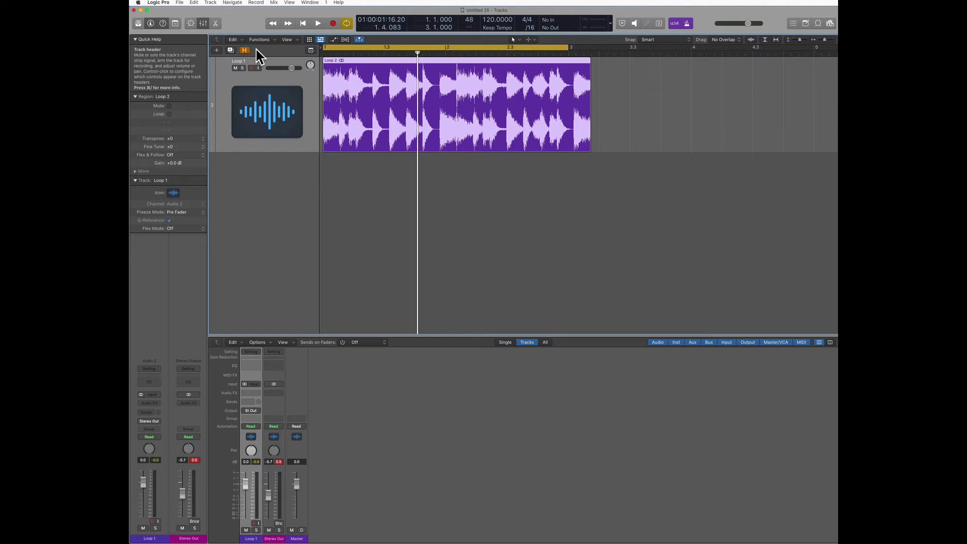
# - Run Adjust Tempo using Region Length and Locators from the Edit > Tempo menu
pyautogui.click(235, 40)
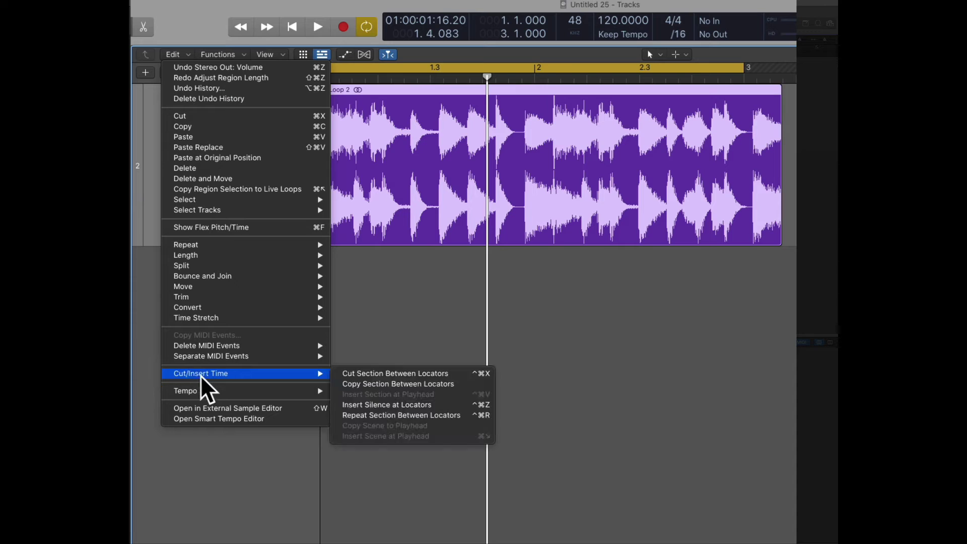
pyautogui.moveTo(189, 355)
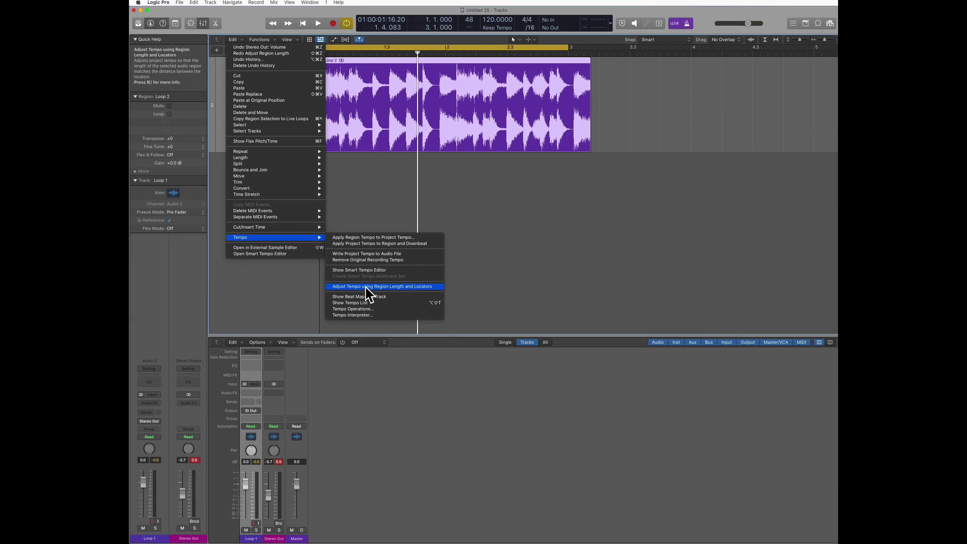
pyautogui.click(370, 287)
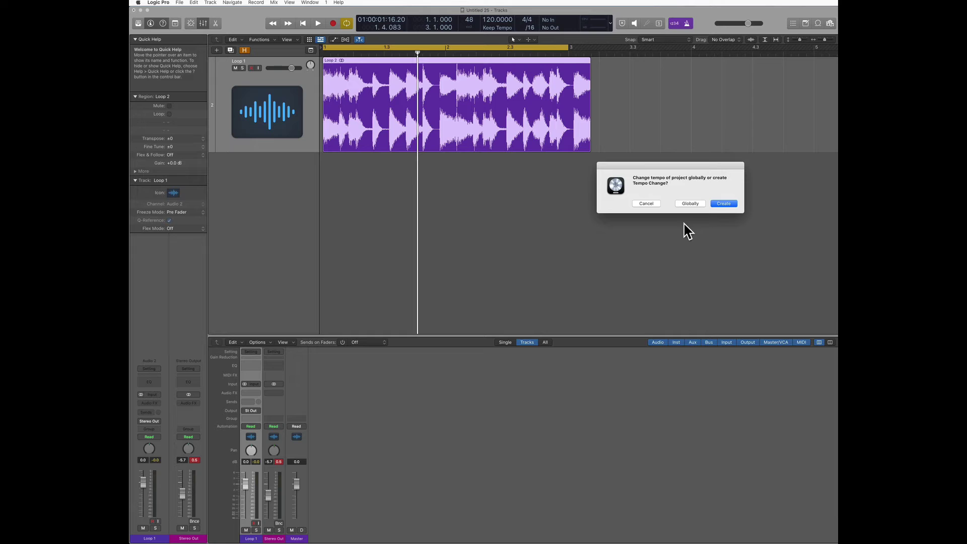
# - Apply the new 110 BPM tempo globally and play the loop
pyautogui.click(690, 203)
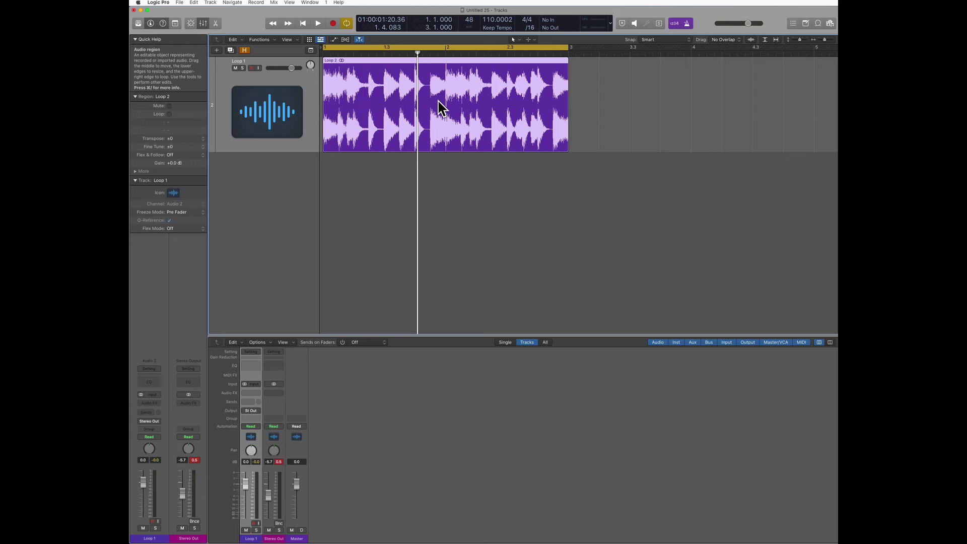
pyautogui.press('space')
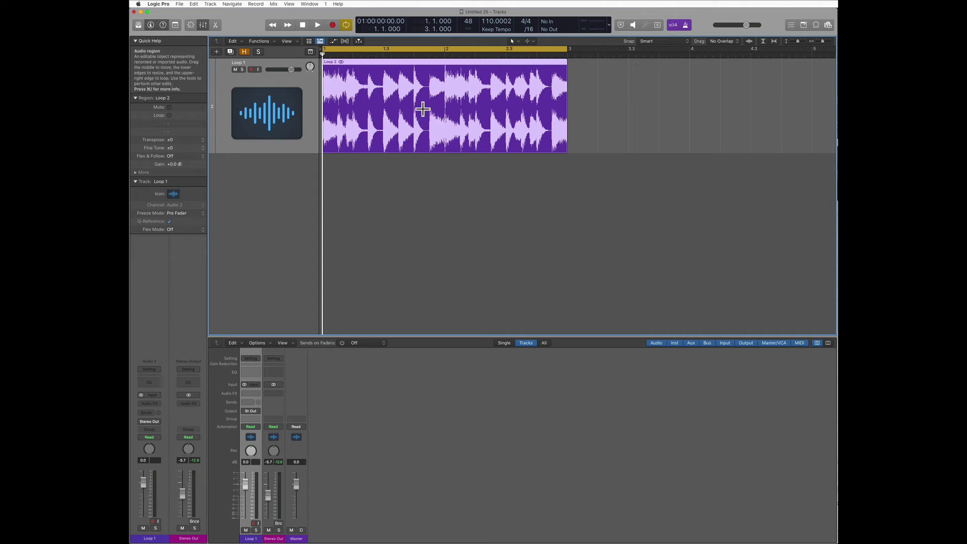
# - Choose Export > Add to Loop Library from the Loop 2 region's shortcut menu
pyautogui.rightClick(377, 81)
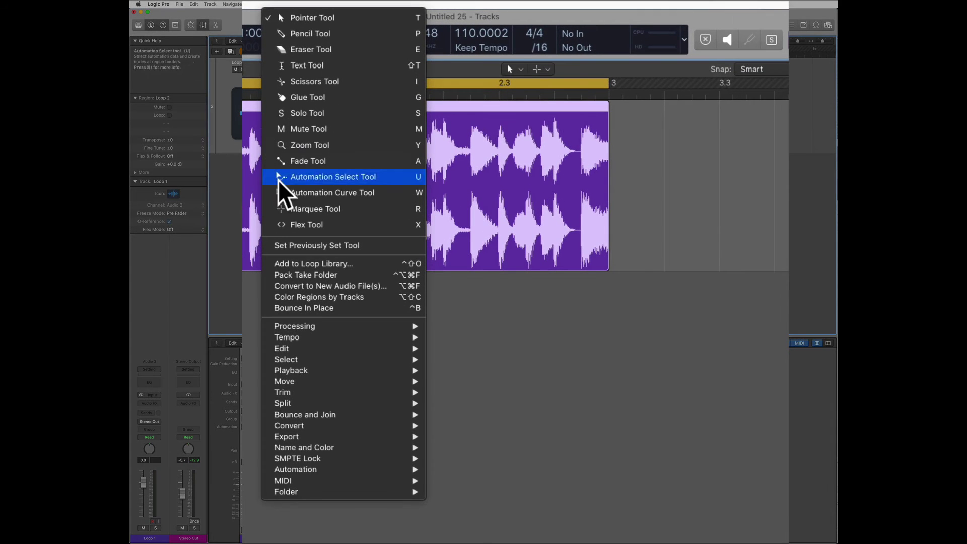
pyautogui.moveTo(333, 400)
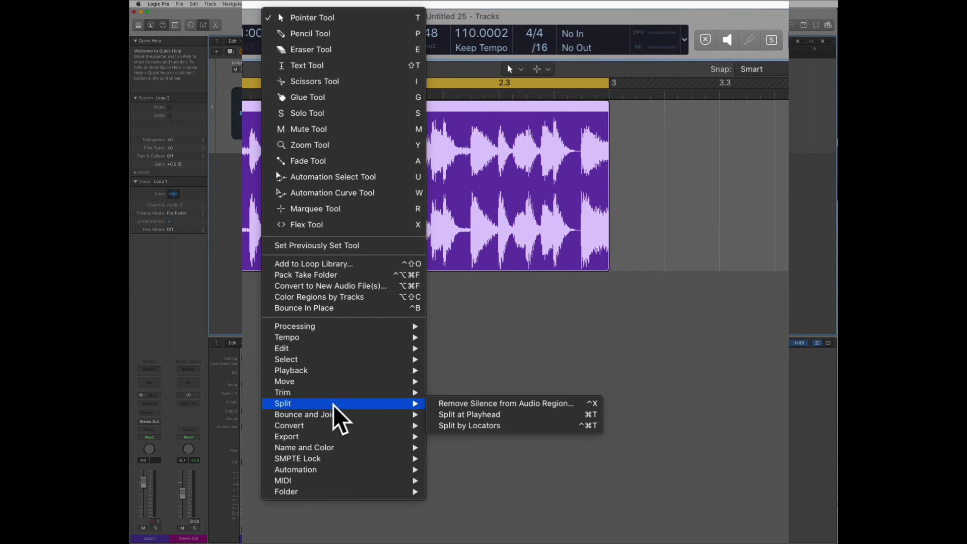
pyautogui.moveTo(315, 433)
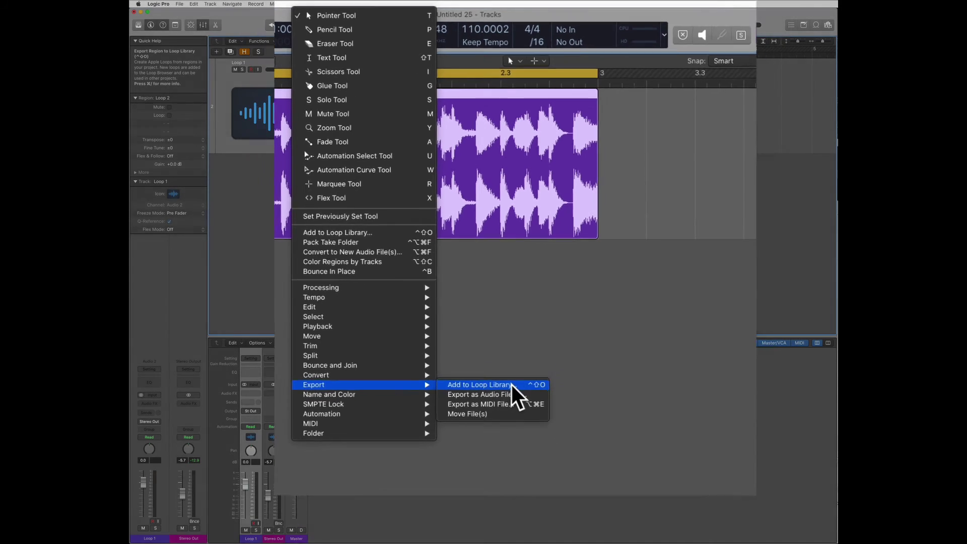
pyautogui.click(502, 436)
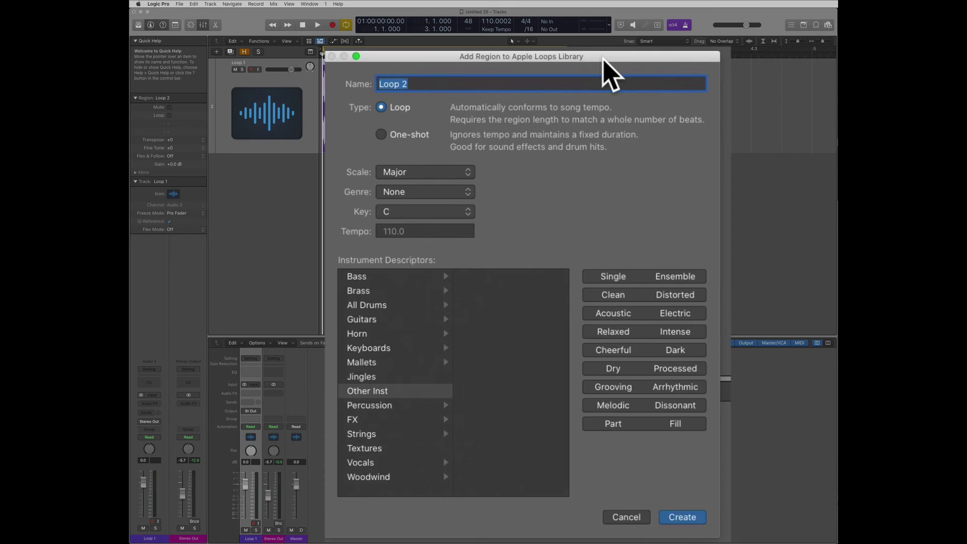
# - Name the loop 'Friday Loop Beat Box', tag it All Drums > Beats and Electric, and create it
pyautogui.write('Friday Loo')
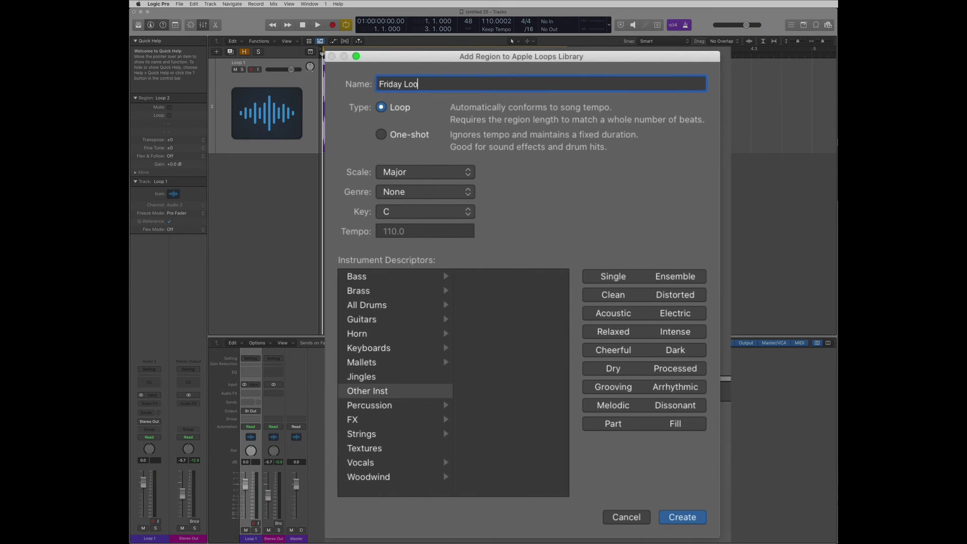
pyautogui.write('p Beat Box')
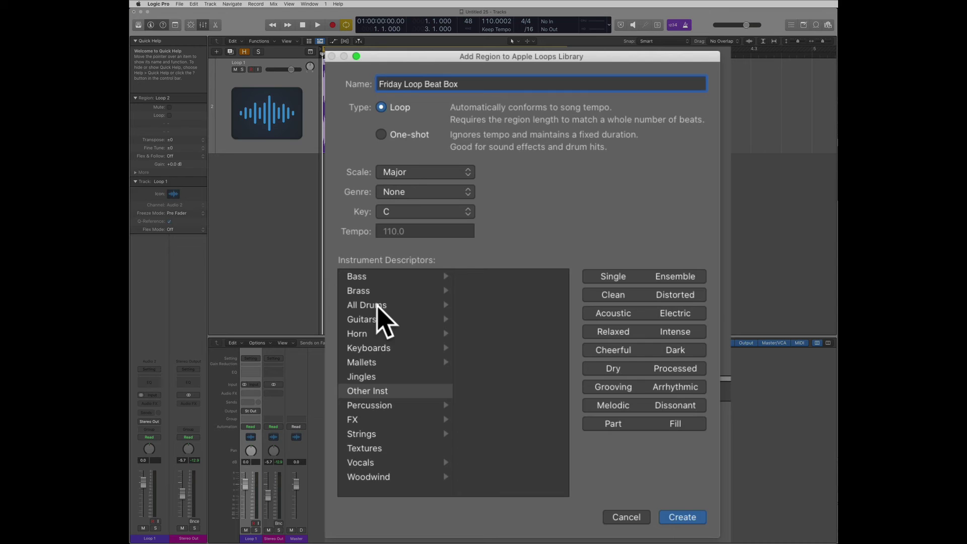
pyautogui.click(377, 305)
pyautogui.click(494, 292)
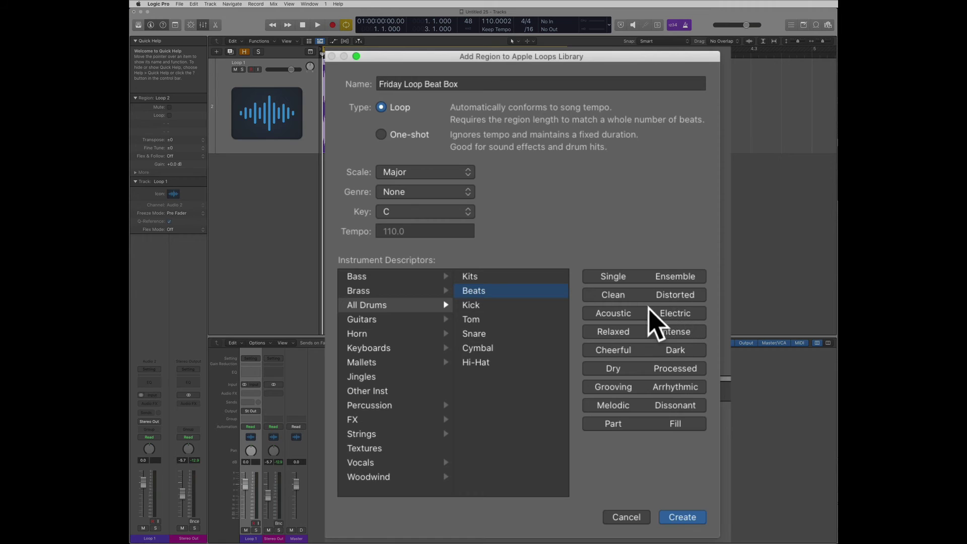
pyautogui.click(675, 313)
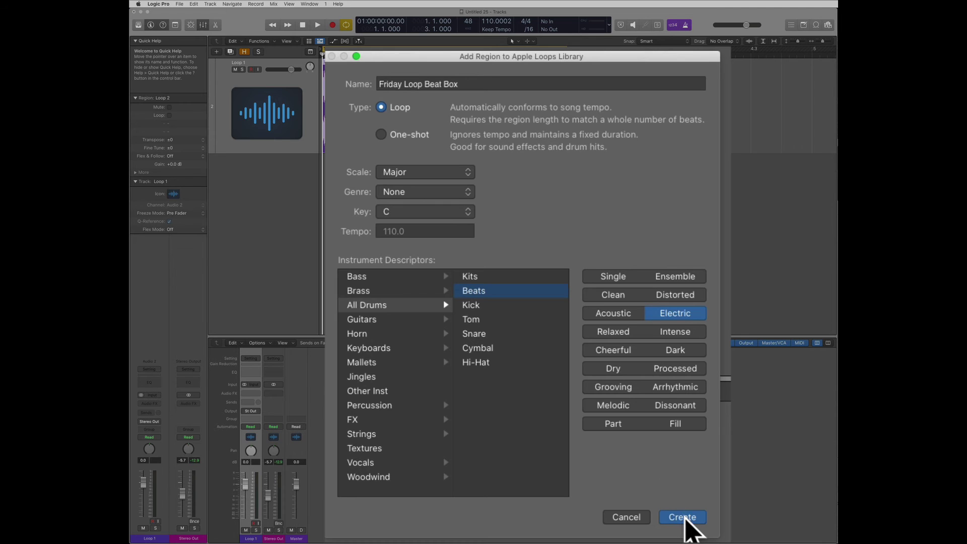
pyautogui.click(686, 518)
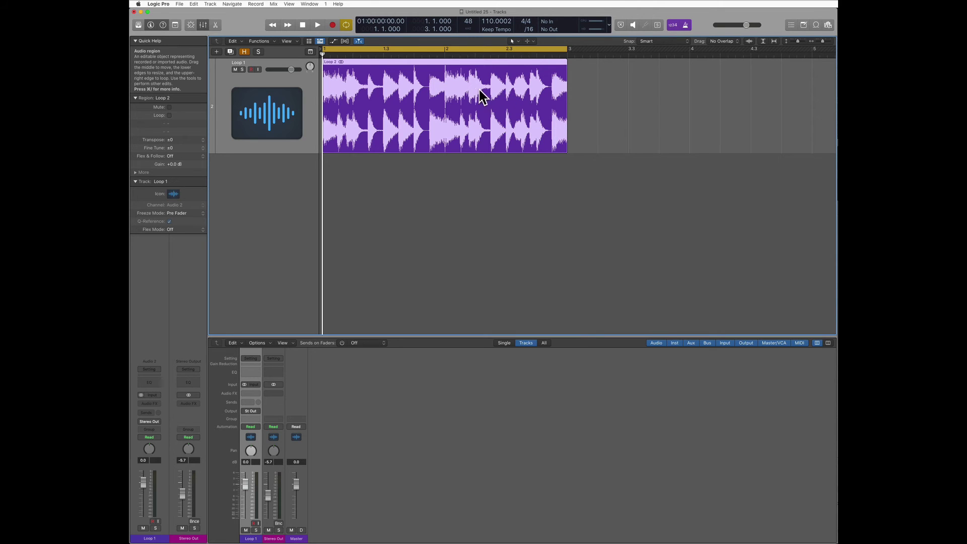
# - Find Friday Loop Beat Box in the Loop Browser, preview it, and place it after Loop 2
pyautogui.click(815, 25)
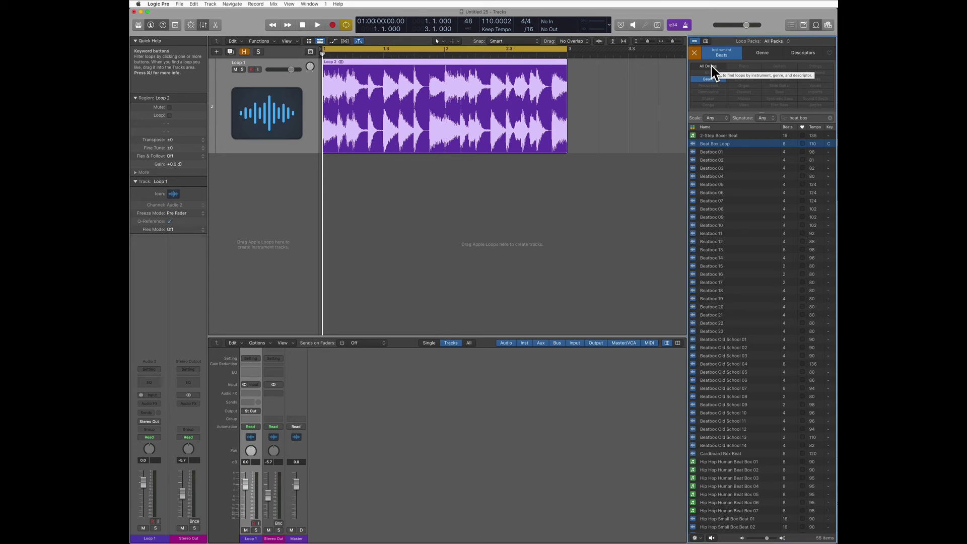
pyautogui.click(793, 115)
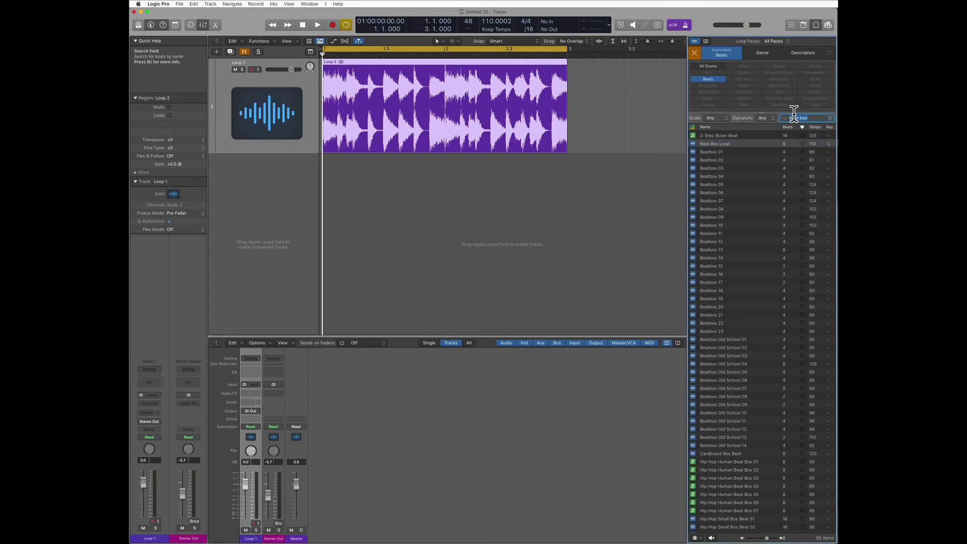
pyautogui.write('trid')
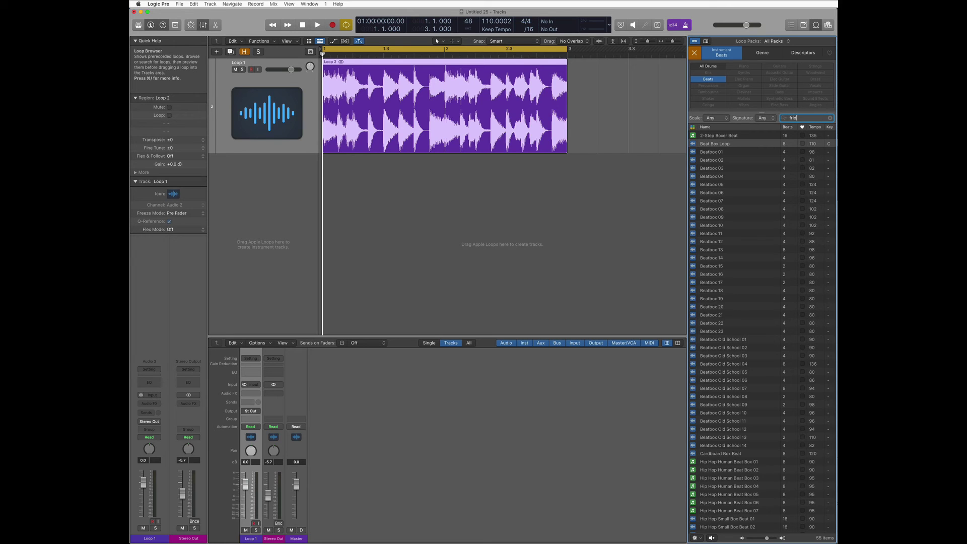
pyautogui.write('ay')
pyautogui.click(729, 135)
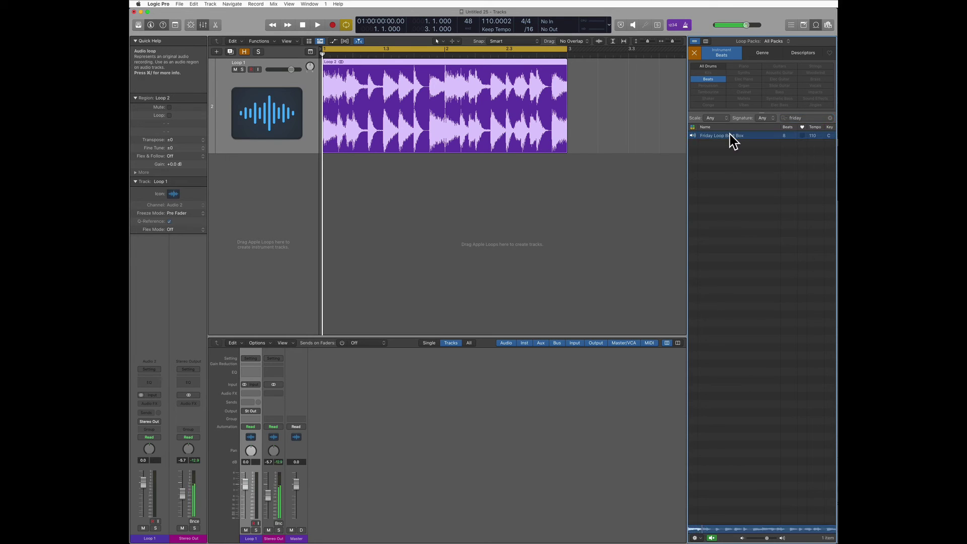
pyautogui.click(730, 135)
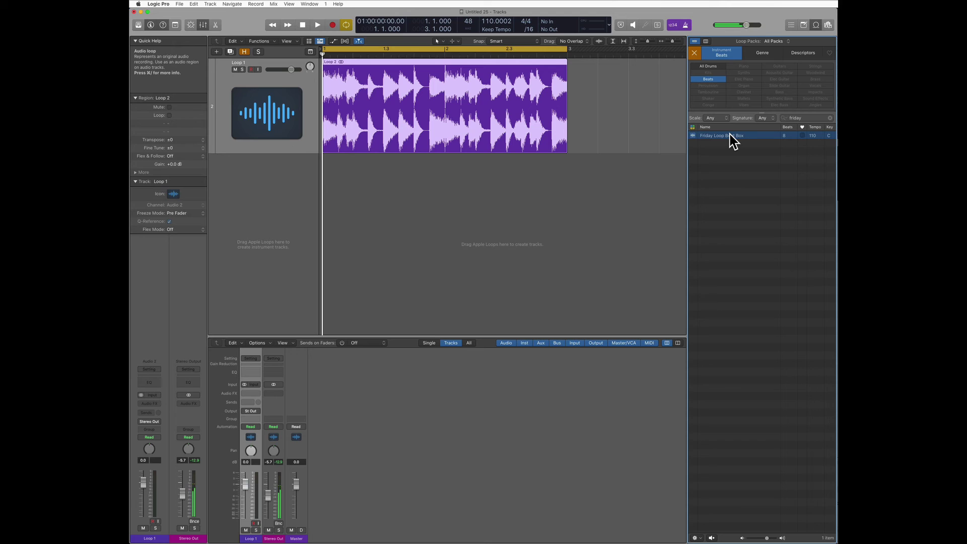
pyautogui.moveTo(730, 135); pyautogui.dragTo(627, 135)
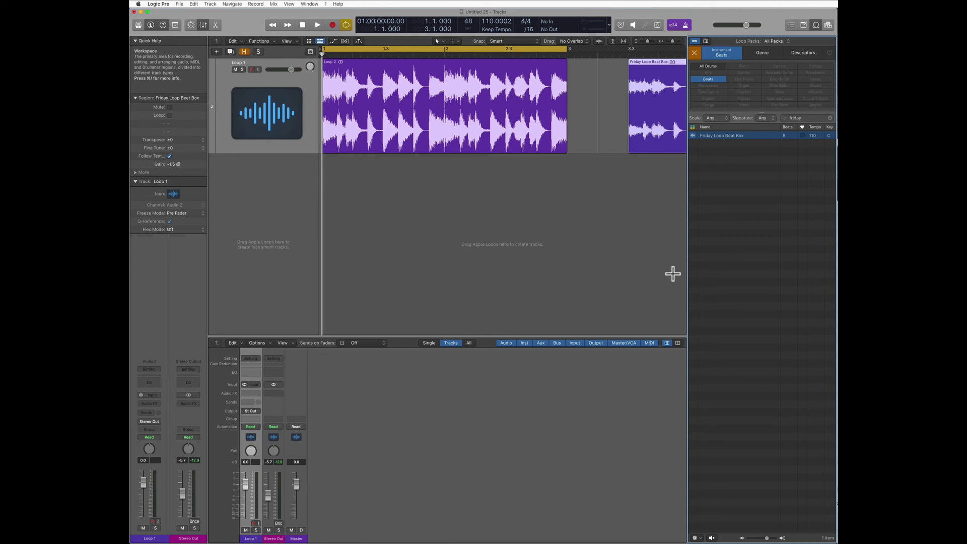
# - Close the Loop Browser and turn Cycle off
pyautogui.press('o')
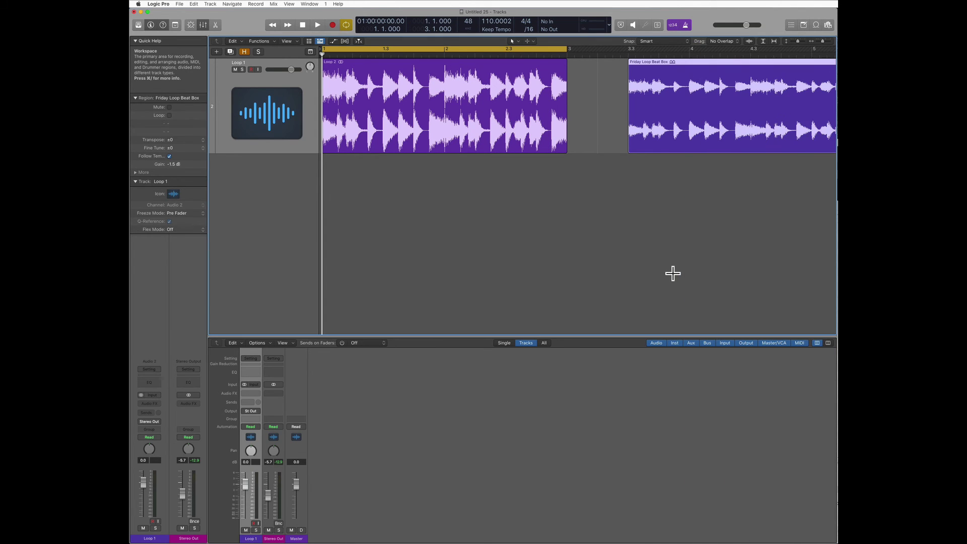
pyautogui.hscroll(10, 673, 274)
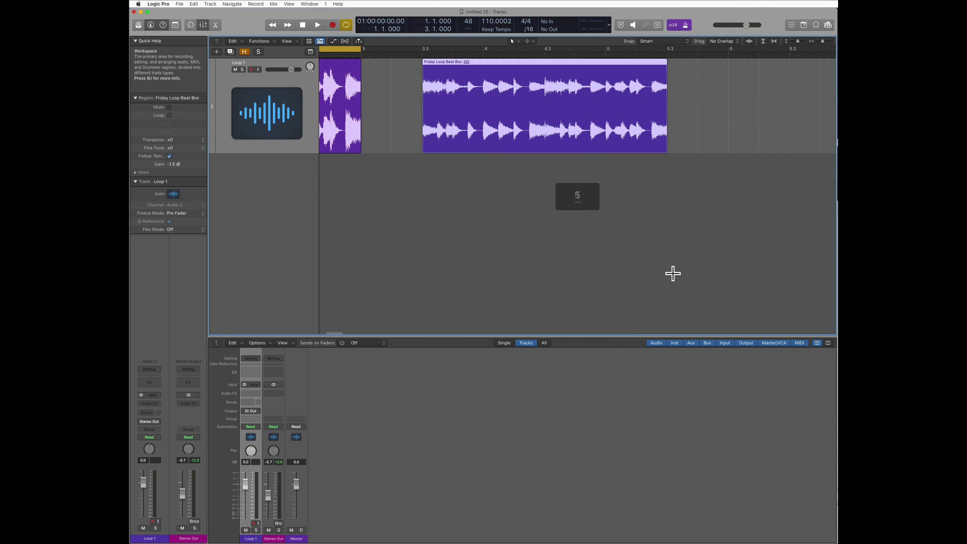
pyautogui.press('c')
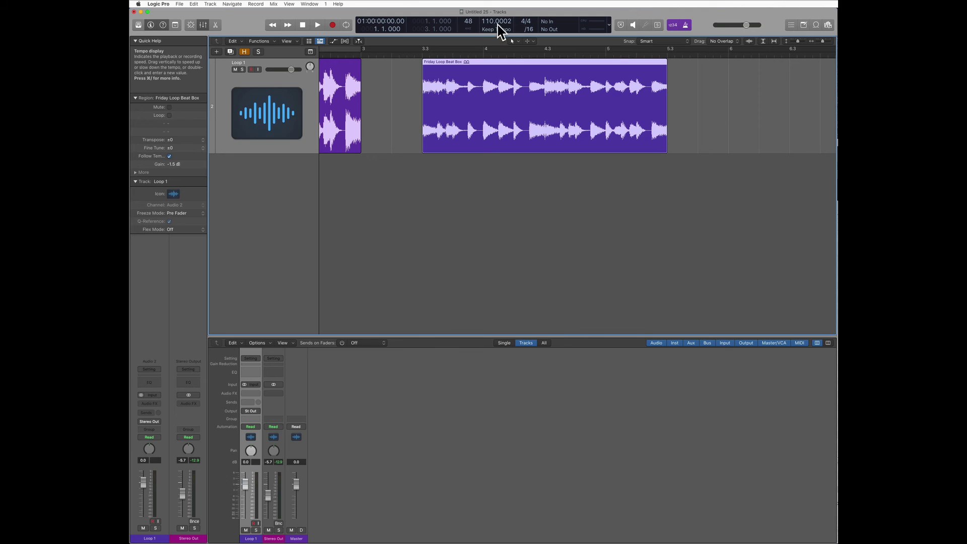
pyautogui.hscroll(3, 470, 94)
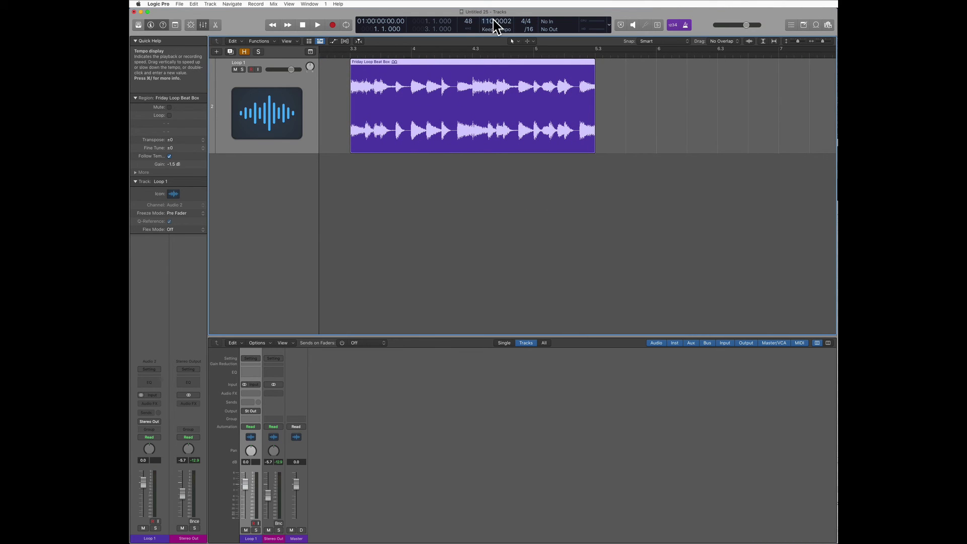
# - Lower the project tempo from 110 and play briefly from bar 3.3
pyautogui.moveTo(496, 25); pyautogui.dragTo(496, 35)
pyautogui.click(350, 54)
pyautogui.press('space')
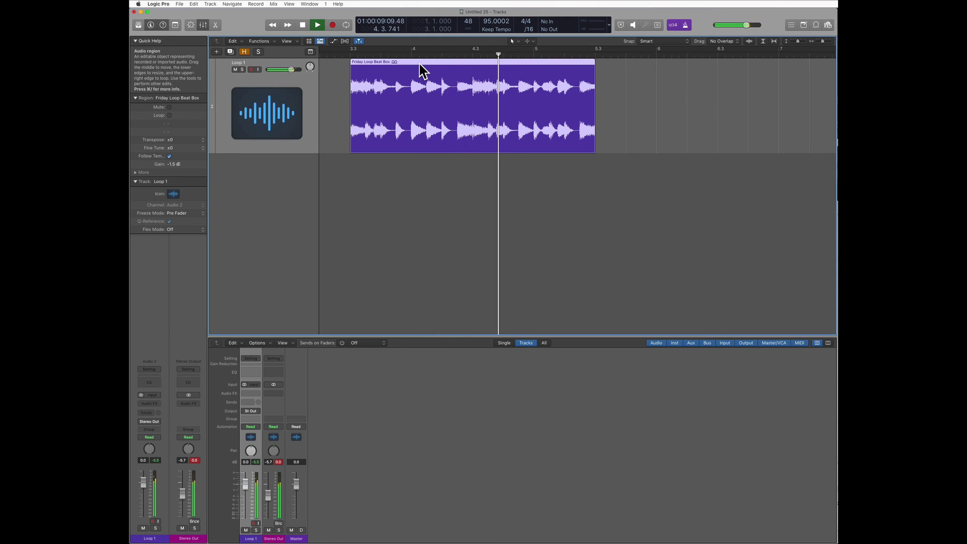
pyautogui.press('space')
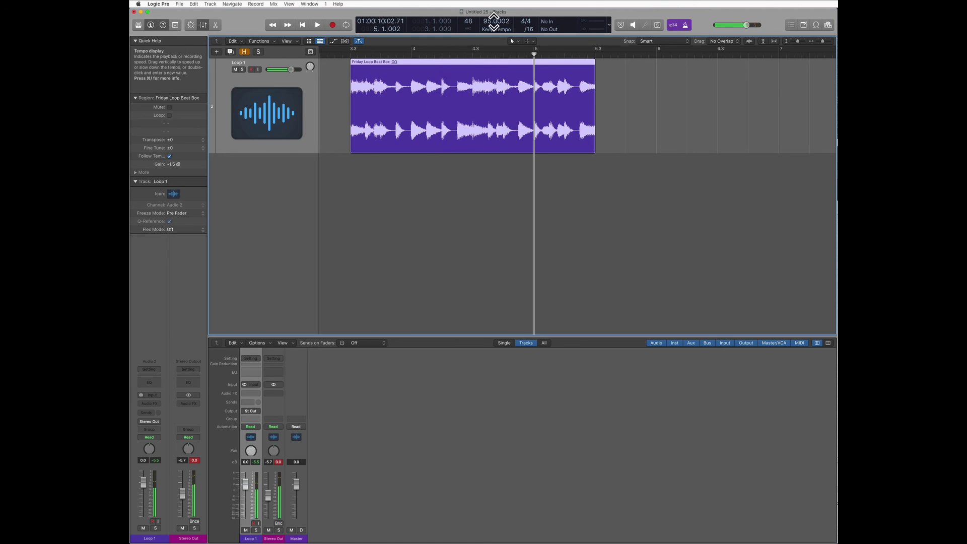
# - Raise the project tempo to 124 and replay the loop from bar 3.3
pyautogui.moveTo(494, 23); pyautogui.dragTo(495, 3)
pyautogui.click(350, 55)
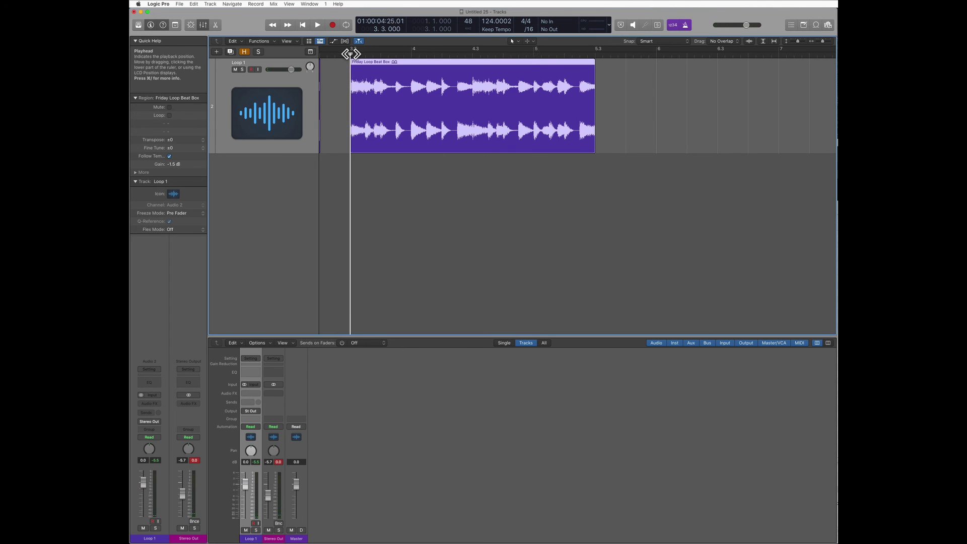
pyautogui.press('space')
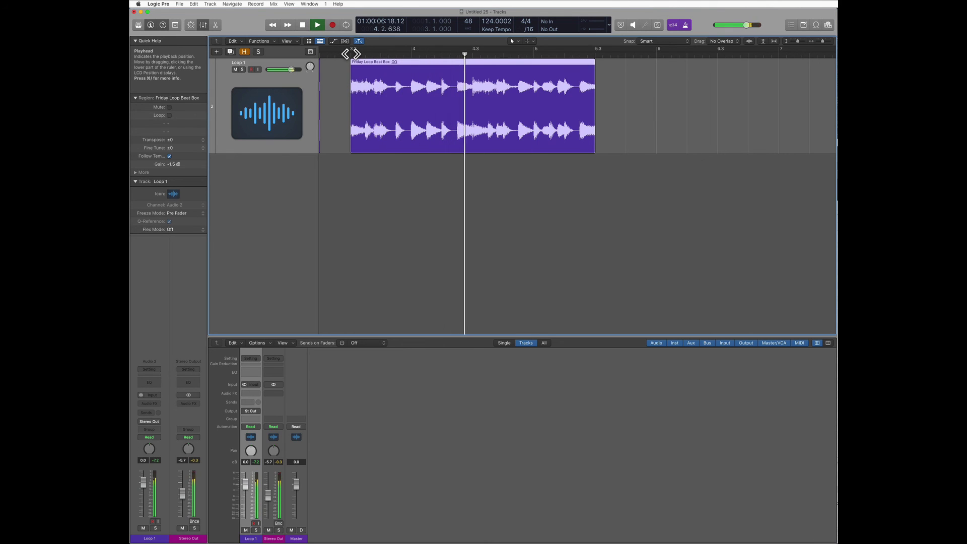
# - Stop playback and scroll between Loop 2 and the Friday Loop Beat Box region
pyautogui.press('space')
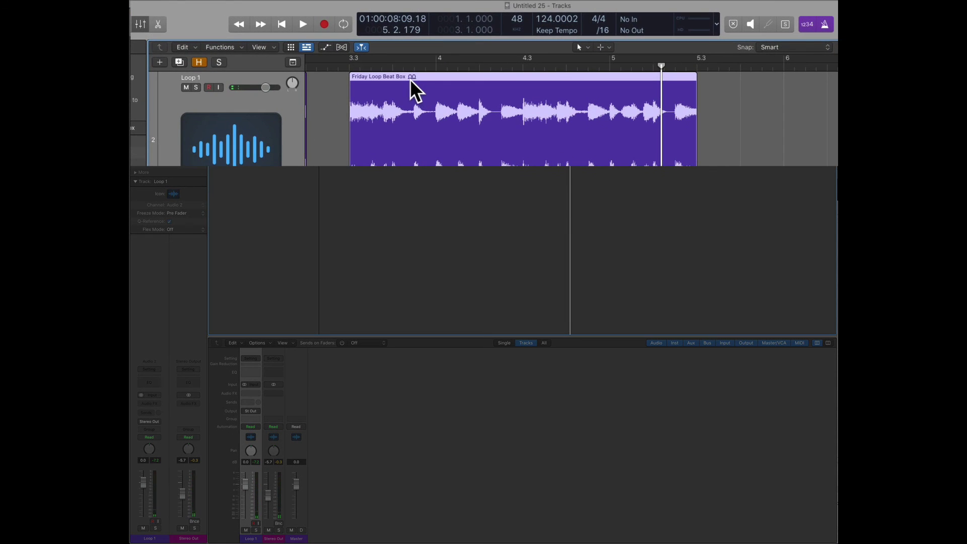
pyautogui.hscroll(-10, 409, 78)
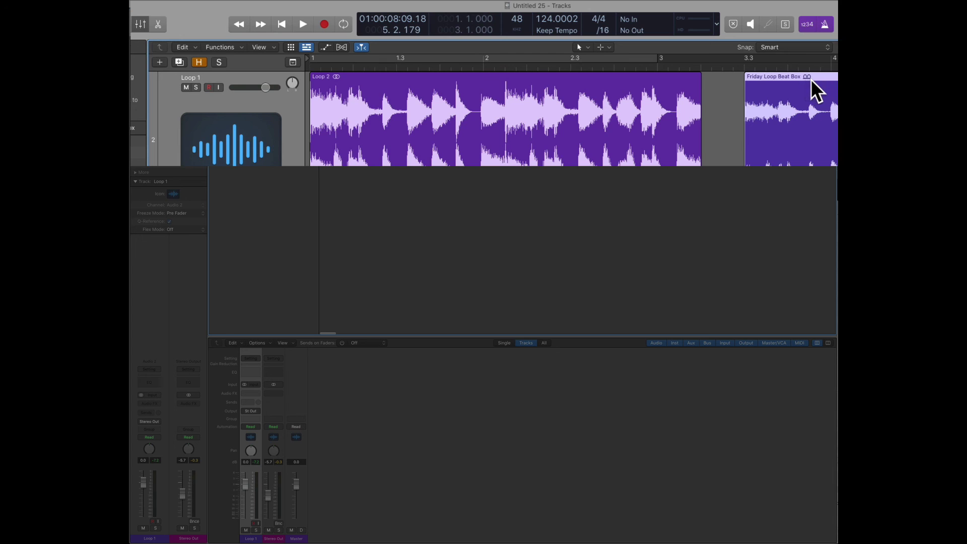
pyautogui.hscroll(10, 806, 78)
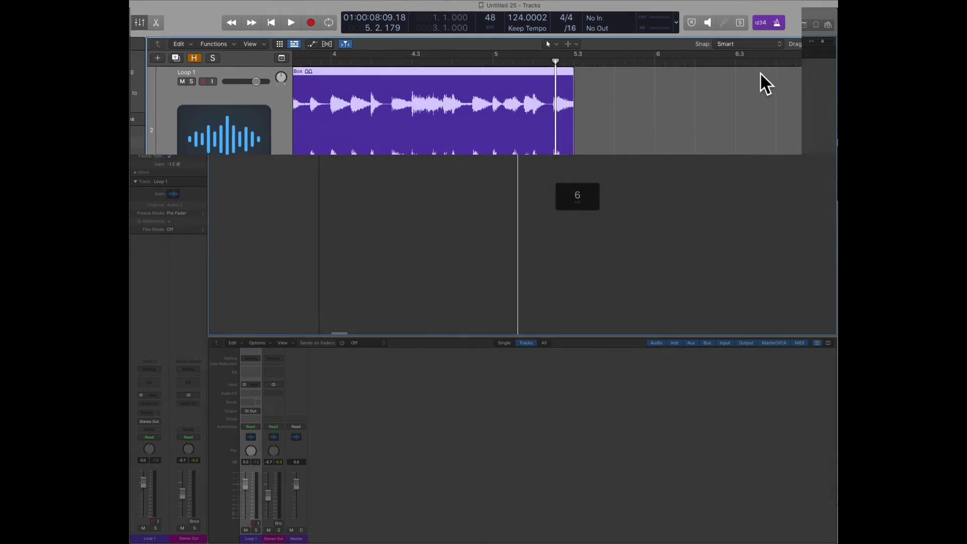
pyautogui.hscroll(-2, 473, 86)
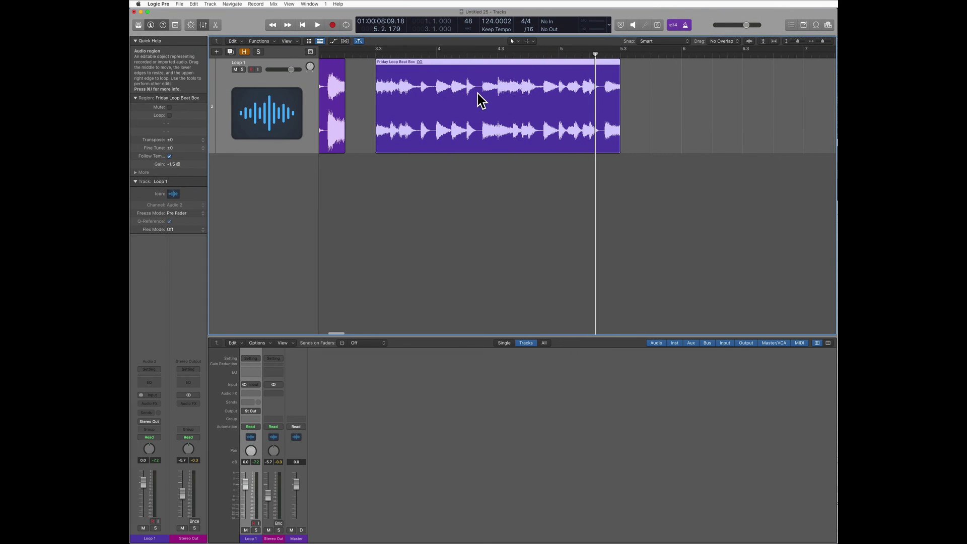